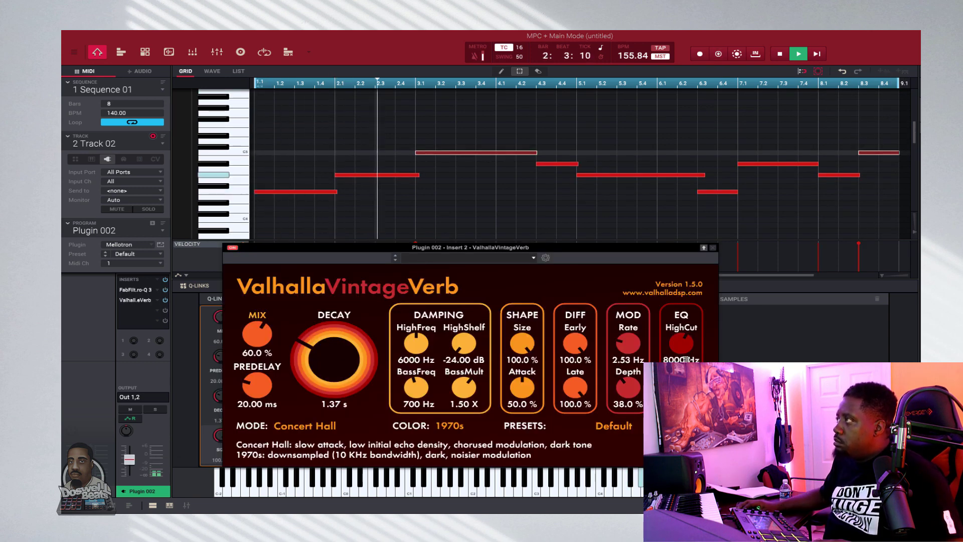
Set the Mellotron reverb to about 68.8% mix and 0.78 s decay, and raise the program level to about -3.49 dB.
drag(259, 334, 308, 358)
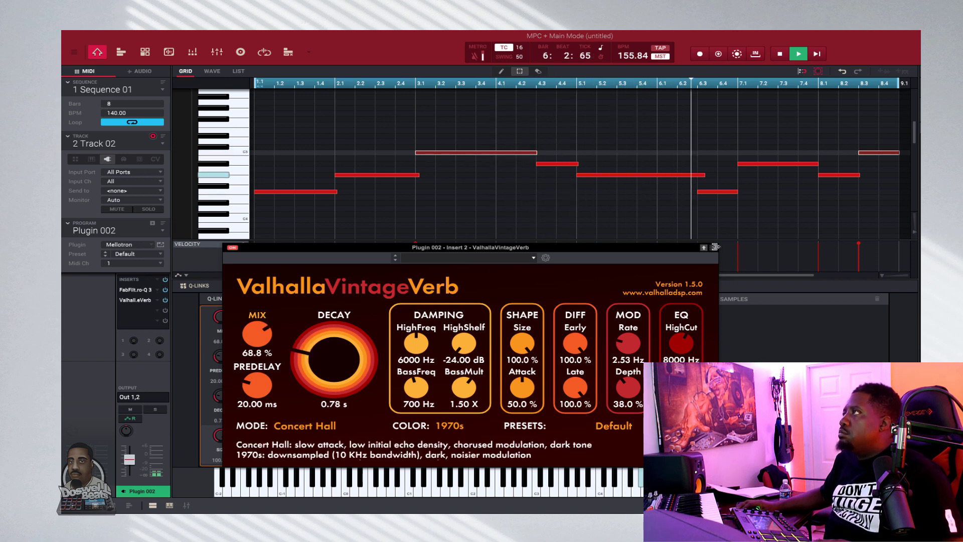
click(715, 246)
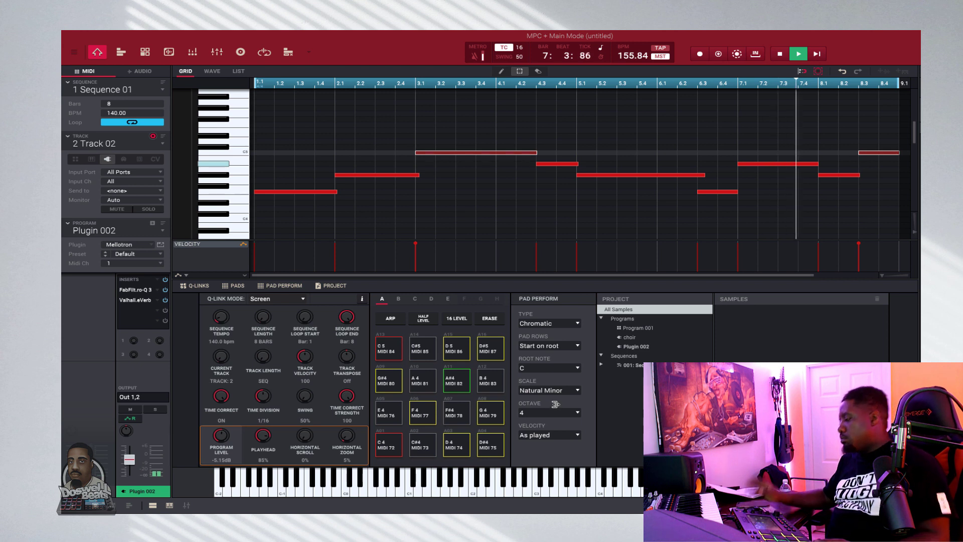
drag(130, 458, 135, 459)
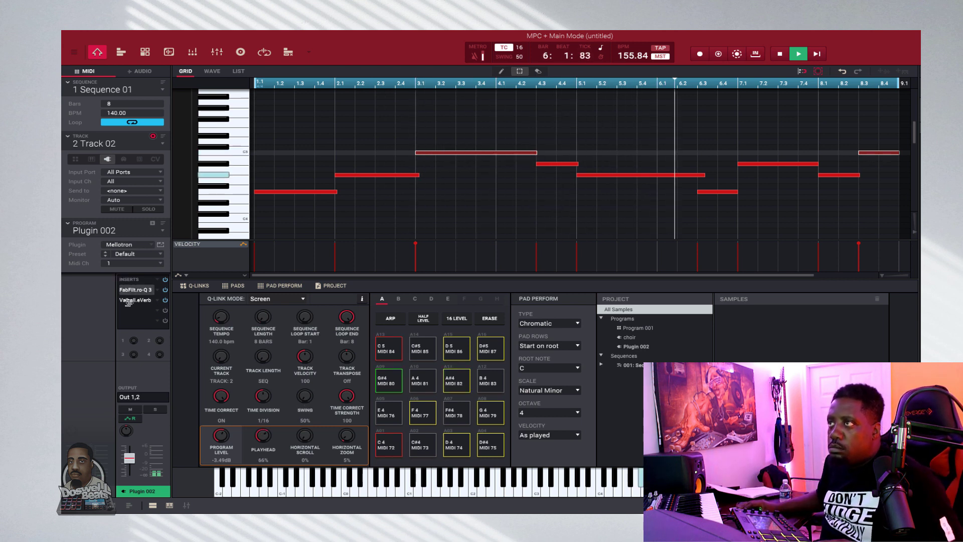
drag(126, 430, 140, 411)
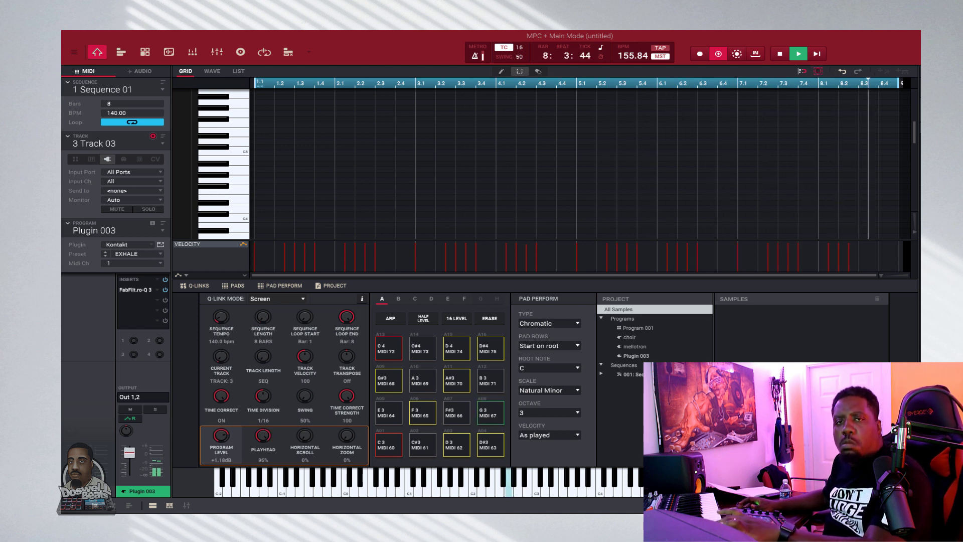
Shape the Kontakt track's EQ with a low cut near 761 Hz, a -10.08 dB dip near 3008 Hz and a +8.78 dB boost near 10.6 kHz.
click(142, 290)
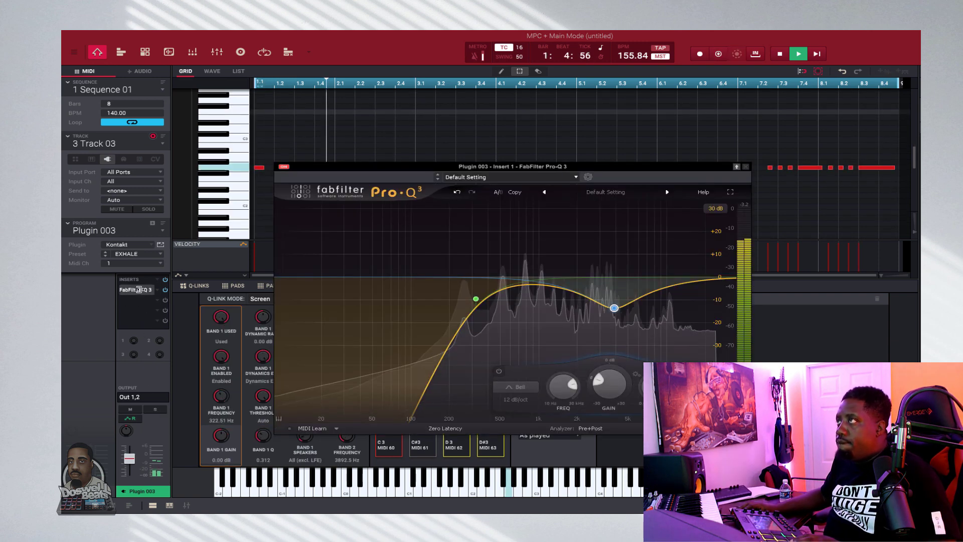
mouse_move(616, 303)
mouse_down()
mouse_move(613, 274)
mouse_move(608, 287)
mouse_up()
drag(476, 299, 522, 273)
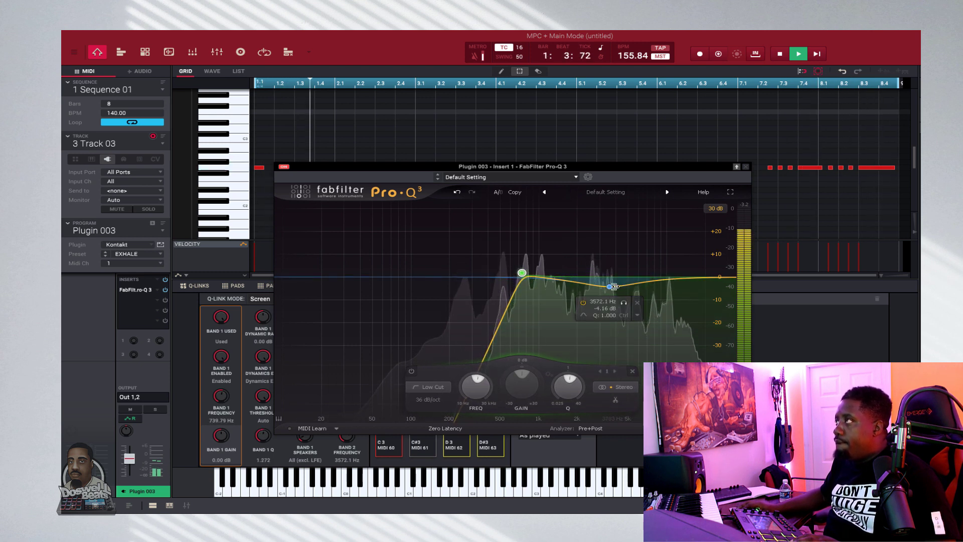
drag(615, 286, 612, 292)
drag(675, 281, 671, 262)
drag(610, 293, 600, 300)
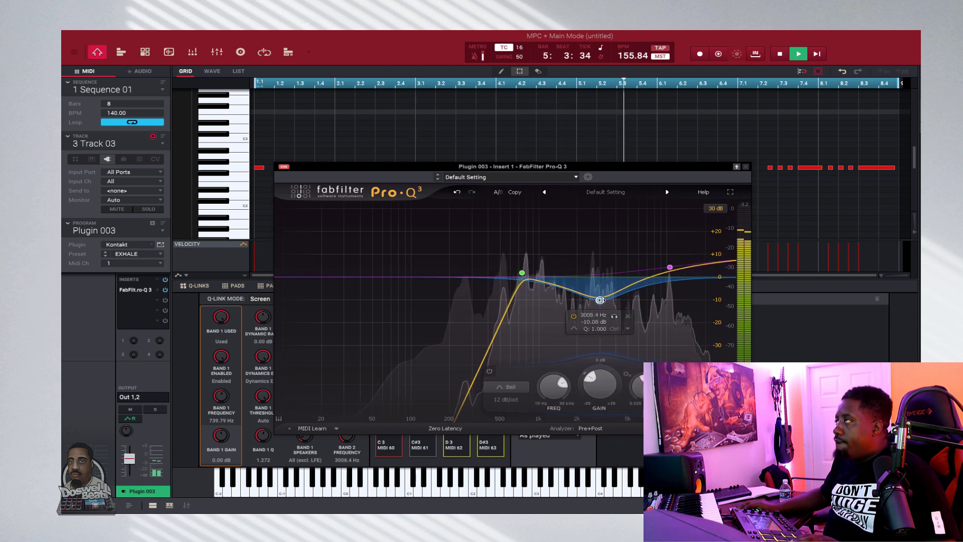
drag(525, 273, 524, 261)
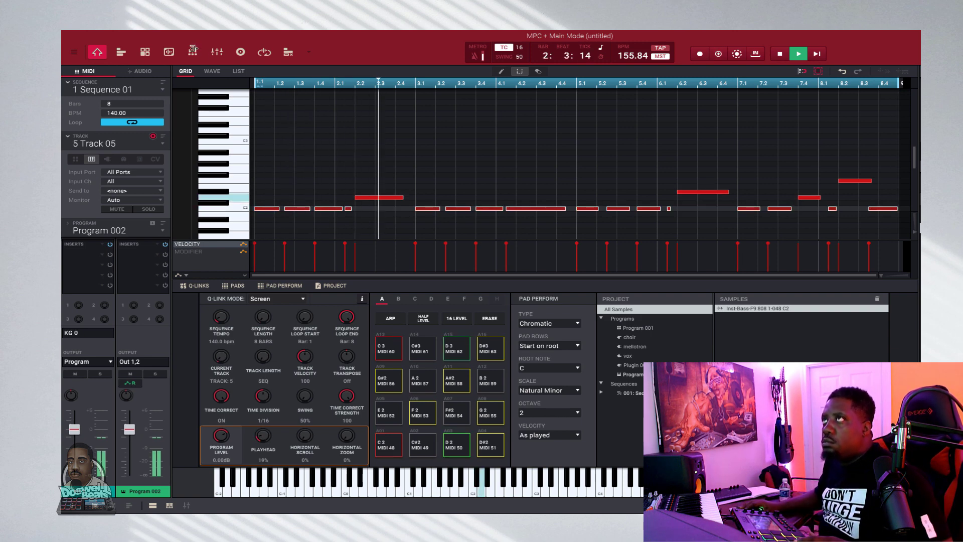
Compare the mellotron and vox by muting each in the channel mixer, and lower the mellotron level to about -2.67 dB.
click(217, 53)
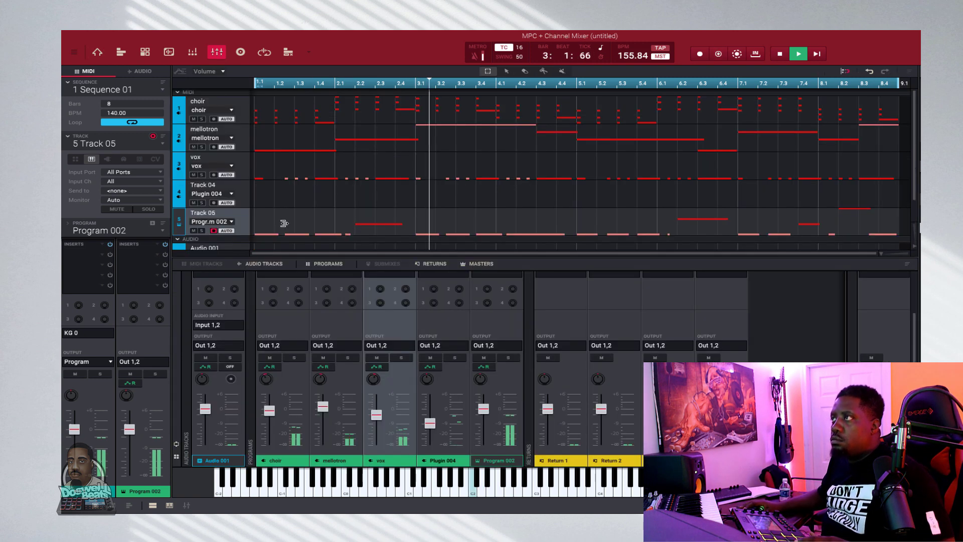
click(323, 357)
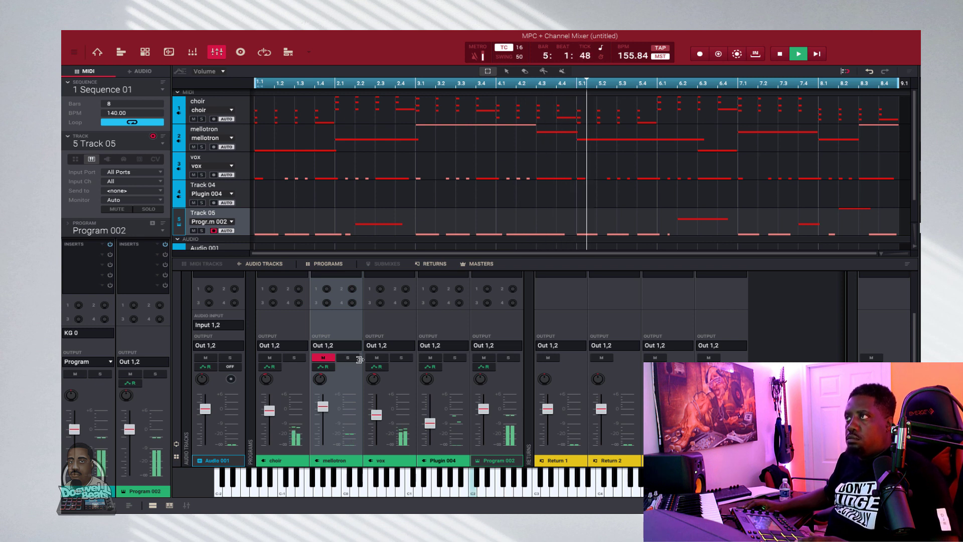
click(380, 359)
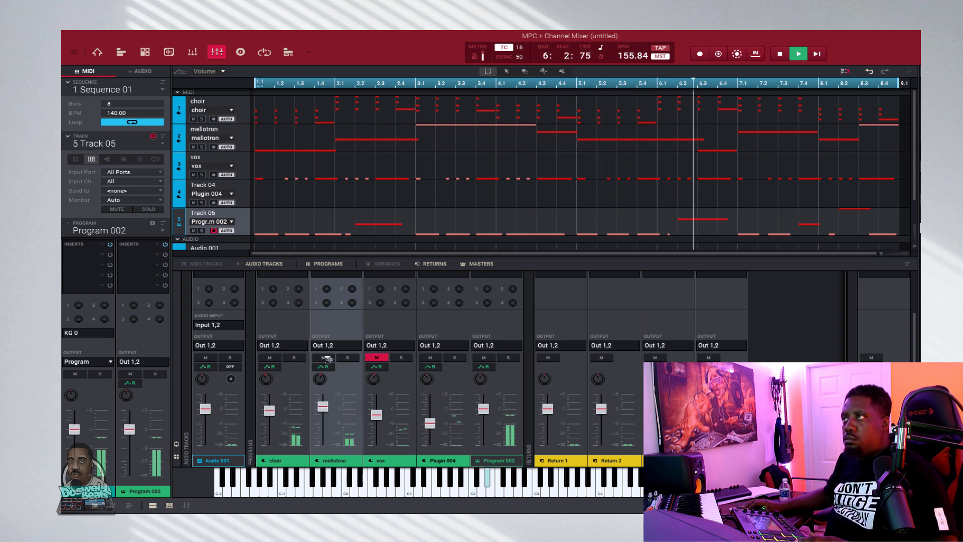
drag(323, 406, 328, 413)
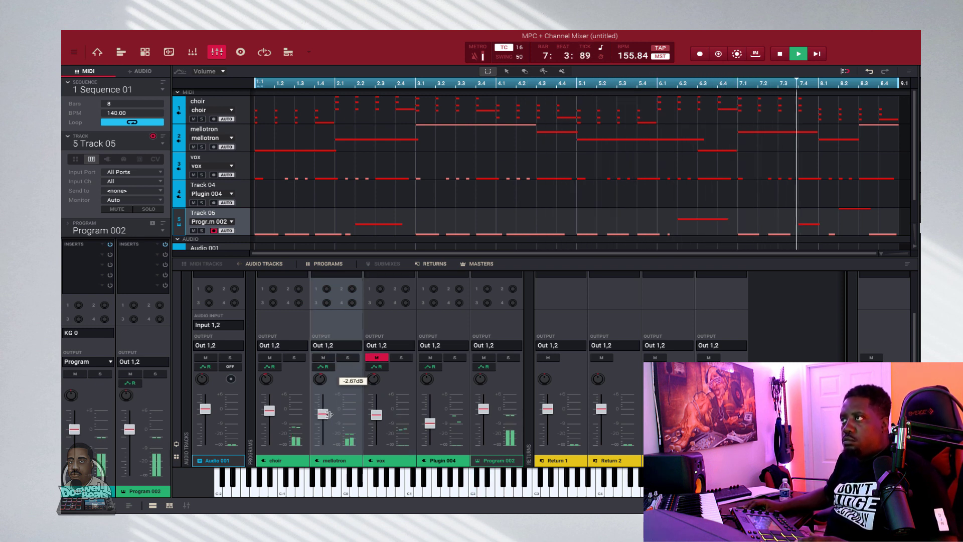
Lower the vox channel's level slightly while toggling its mute to compare it in the mix.
click(379, 358)
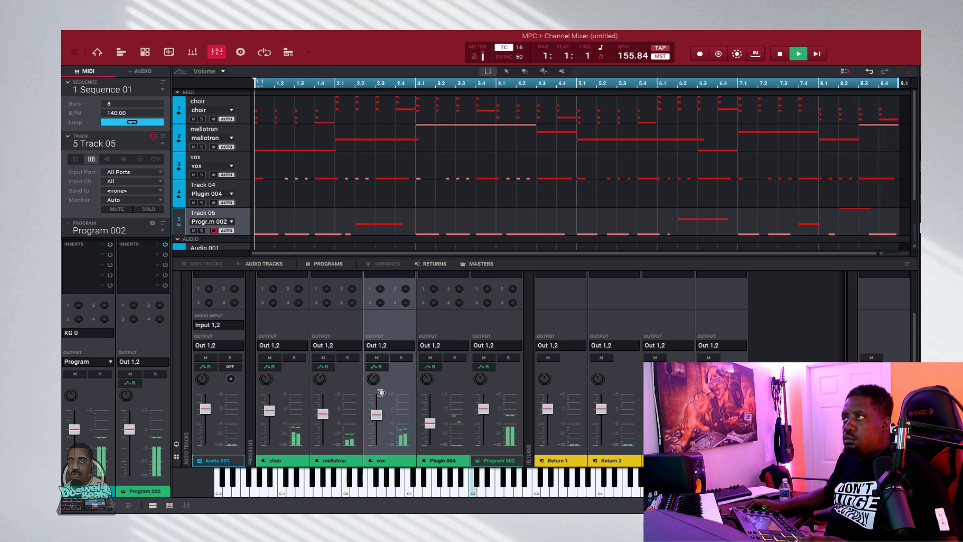
click(379, 358)
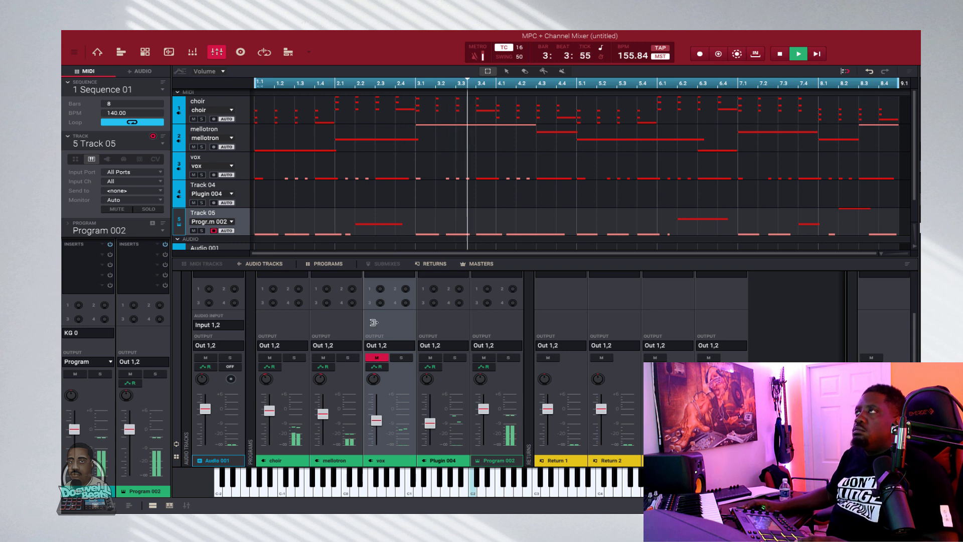
click(376, 358)
click(376, 358)
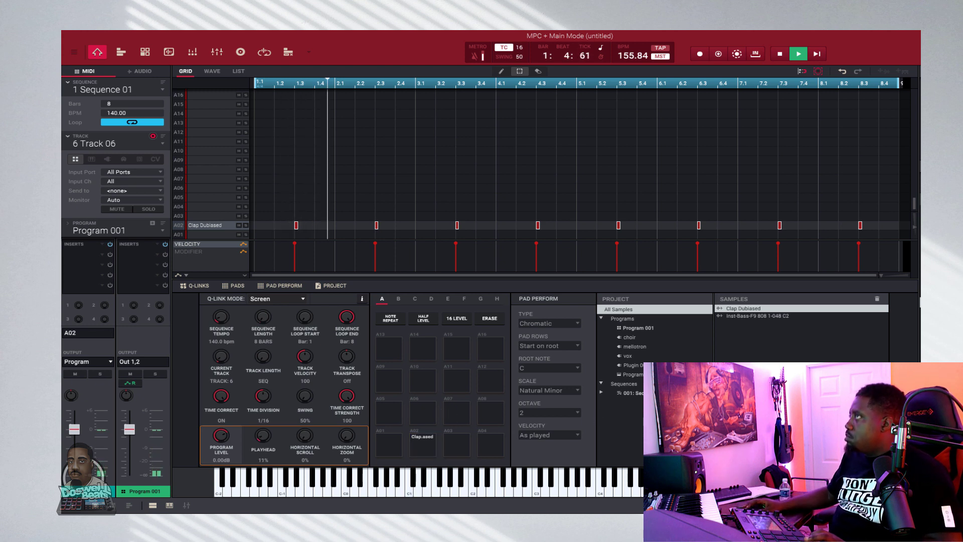
Lower the velocity of the clap hits and switch the active track from 808 to drums.
drag(536, 243, 537, 255)
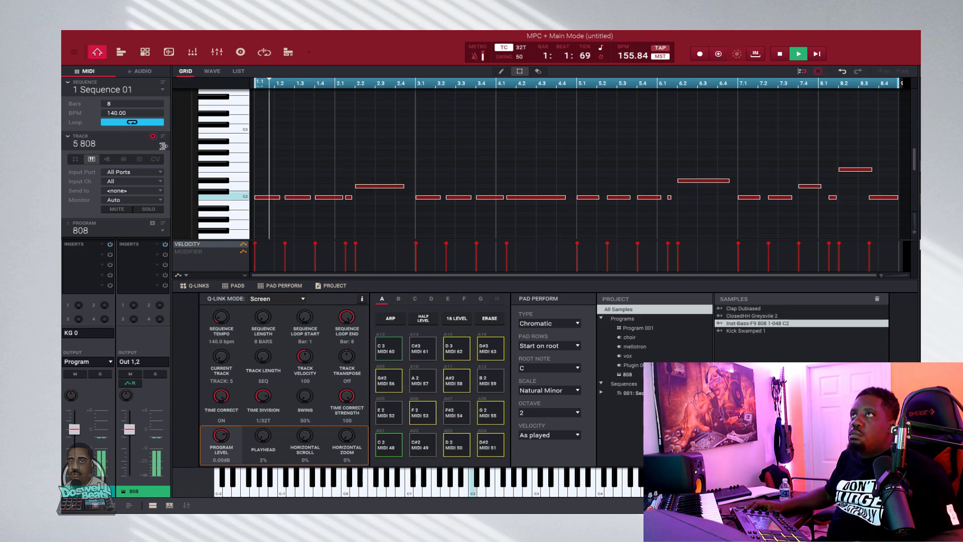
click(163, 144)
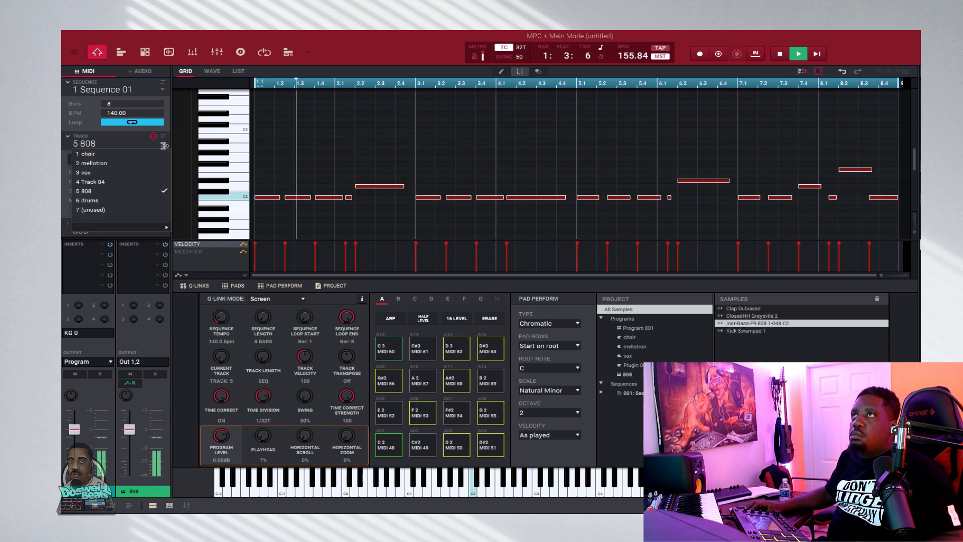
click(149, 200)
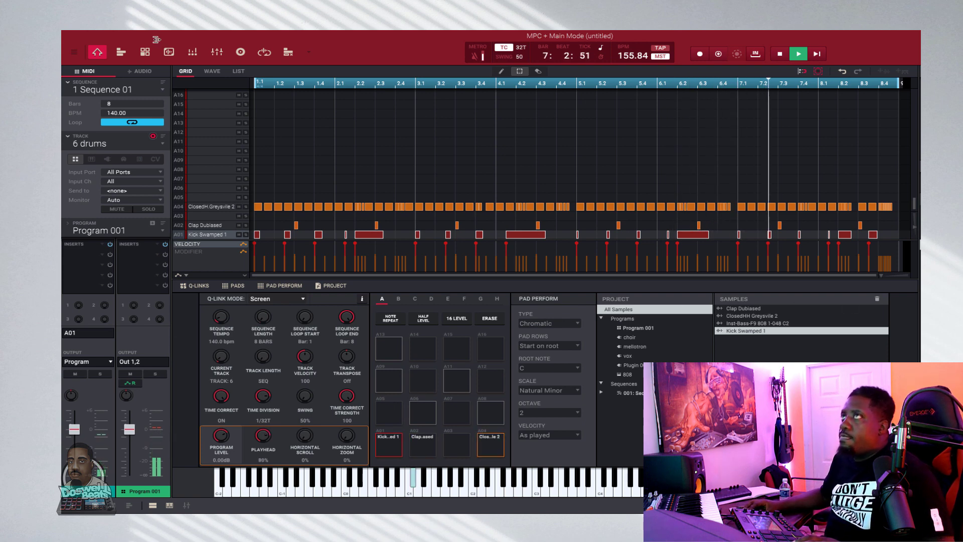
Check the mellotron and vox with mutes in the channel mixer, and lower the mellotron level to about -5.79 dB.
click(216, 52)
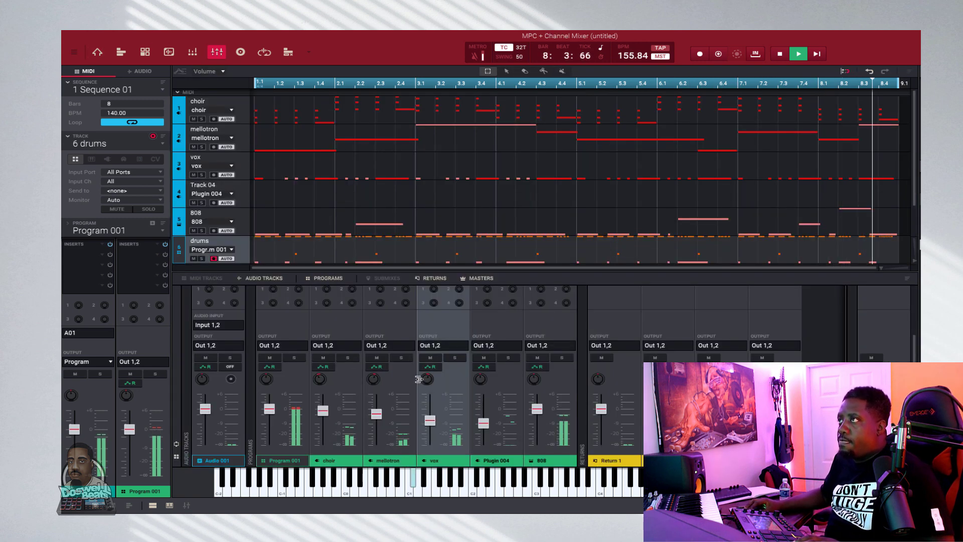
click(380, 357)
click(381, 357)
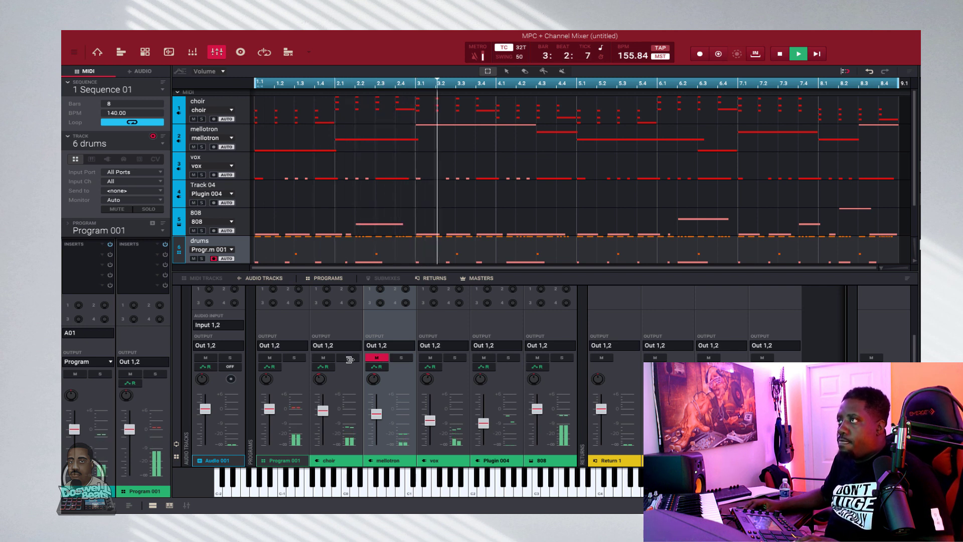
click(430, 358)
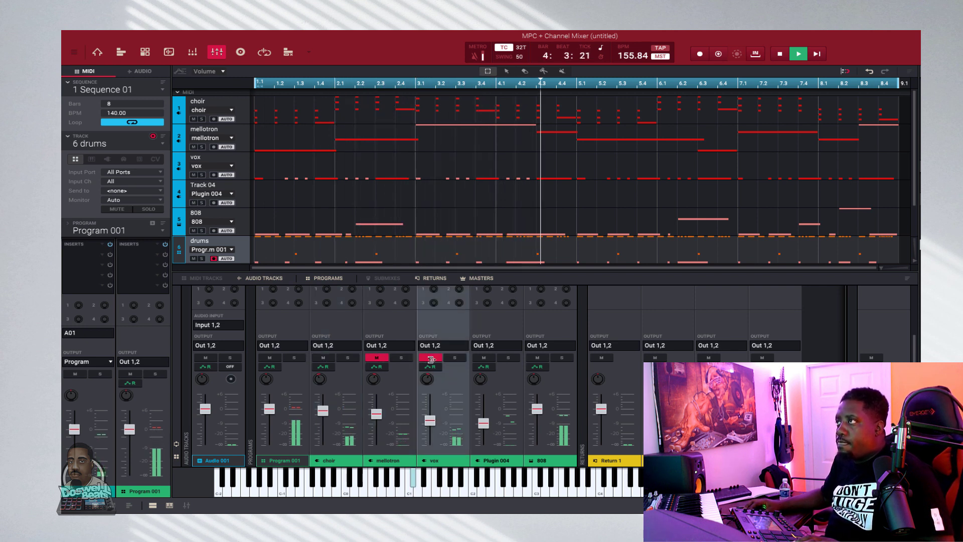
click(376, 357)
mouse_move(377, 421)
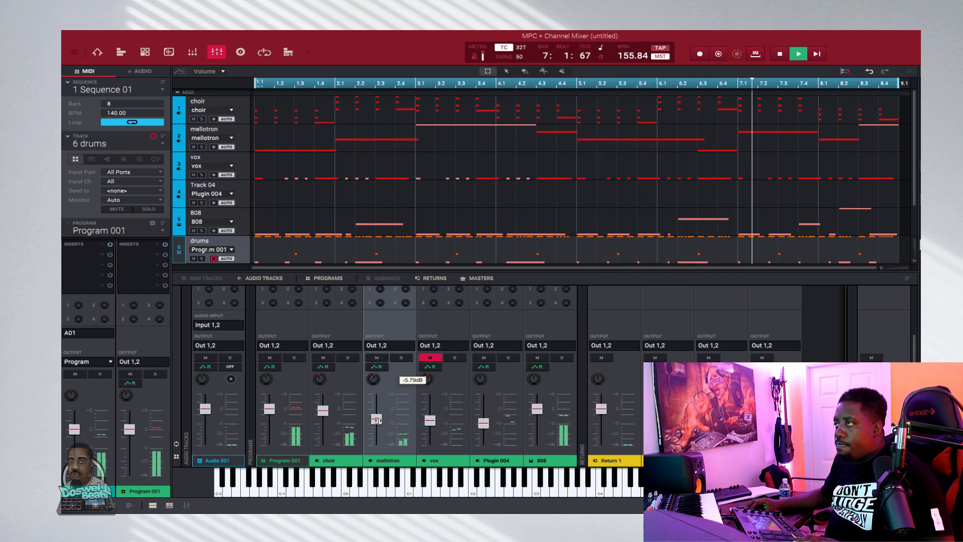
Audition the mix with the mellotron muted, muting and restoring the choir for comparison.
click(493, 356)
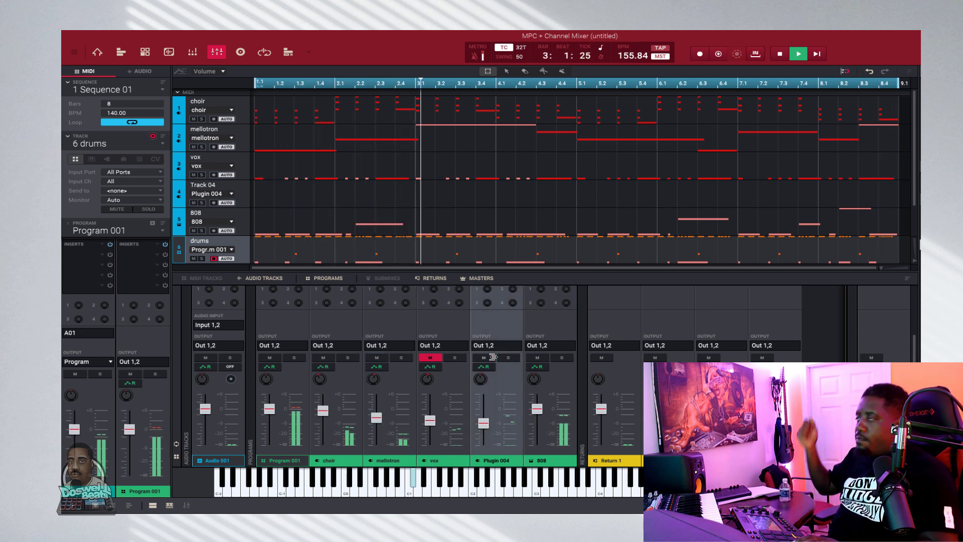
click(377, 357)
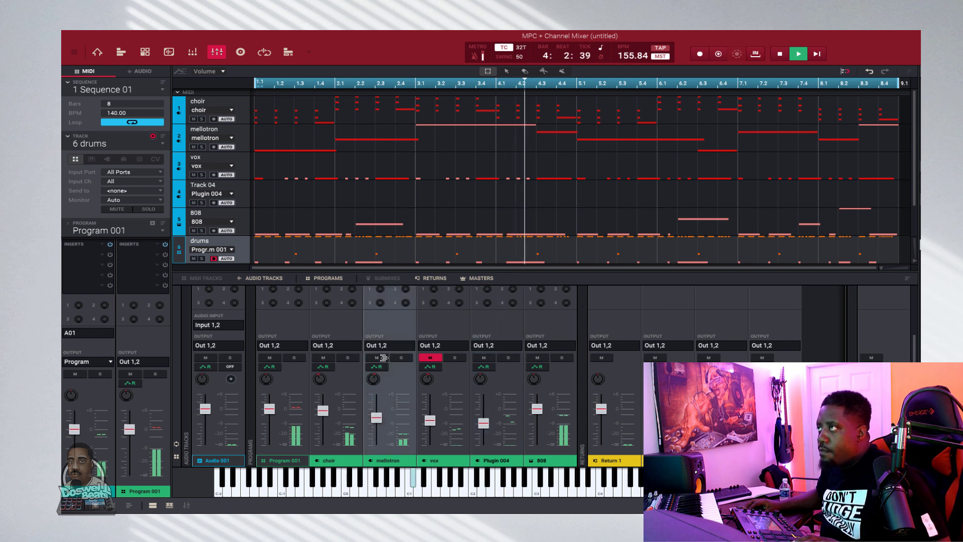
click(324, 357)
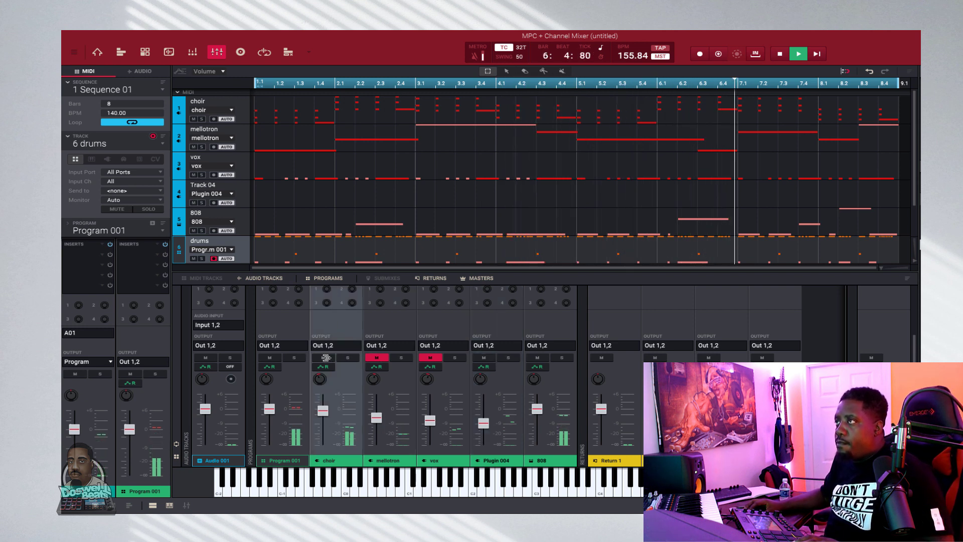
click(325, 357)
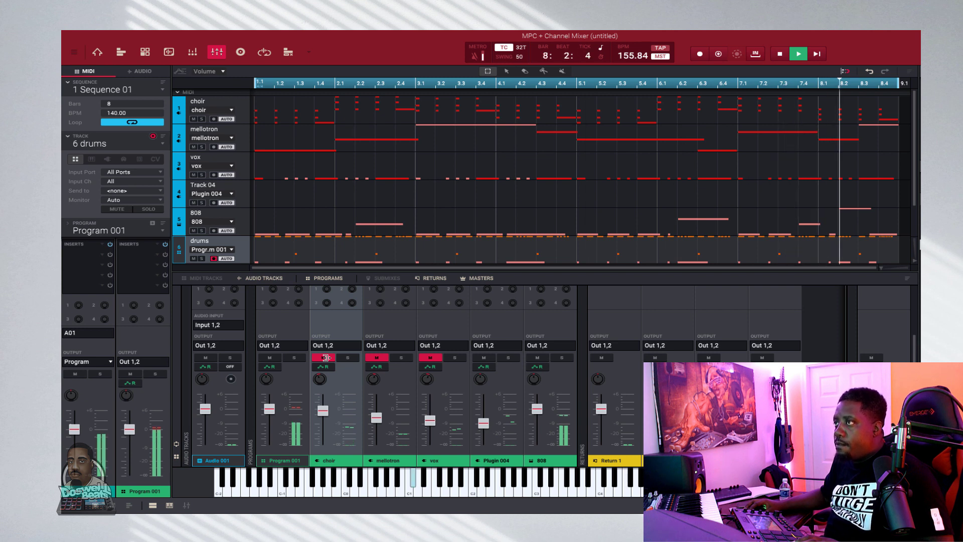
click(324, 357)
Mute and restore the Program 001 drums, choir and 808 channels to hear each one's contribution.
click(269, 357)
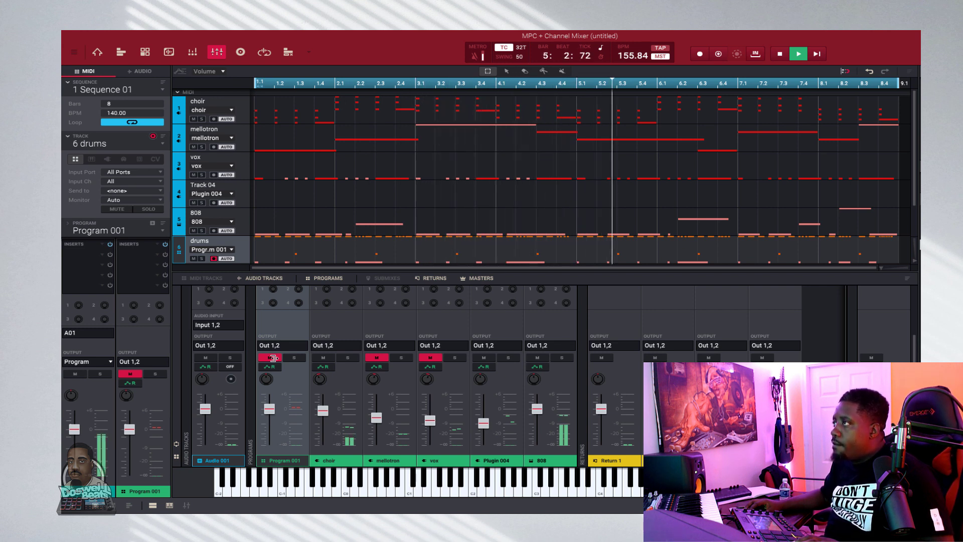
click(324, 362)
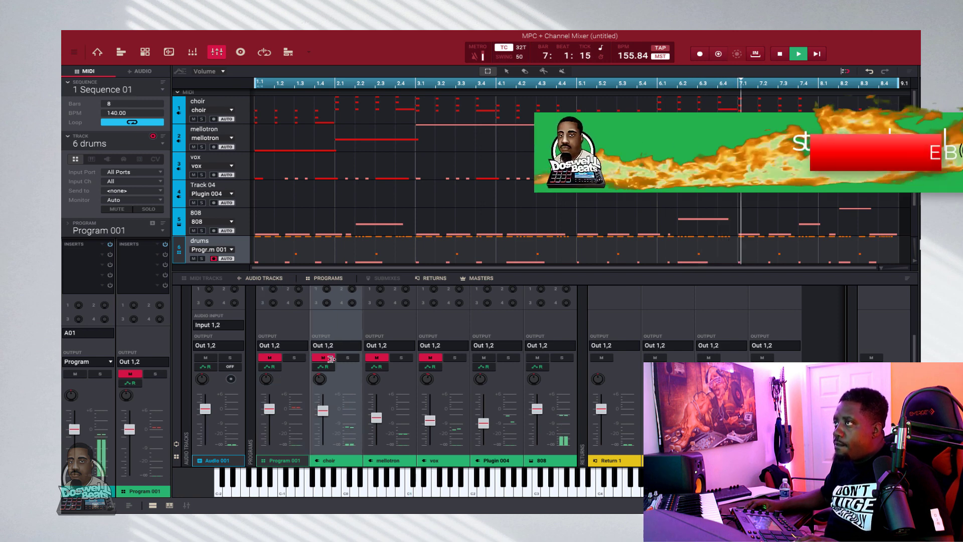
click(537, 357)
click(537, 358)
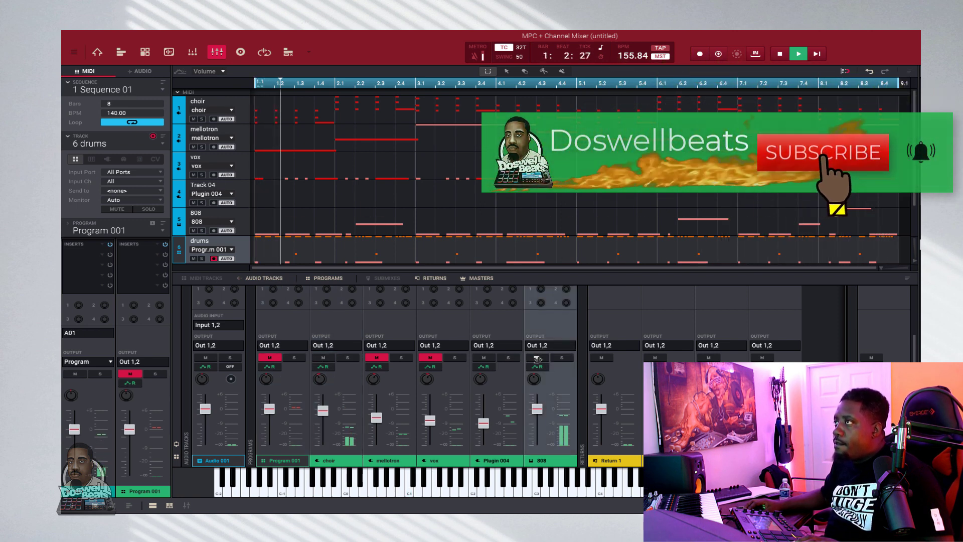
click(271, 357)
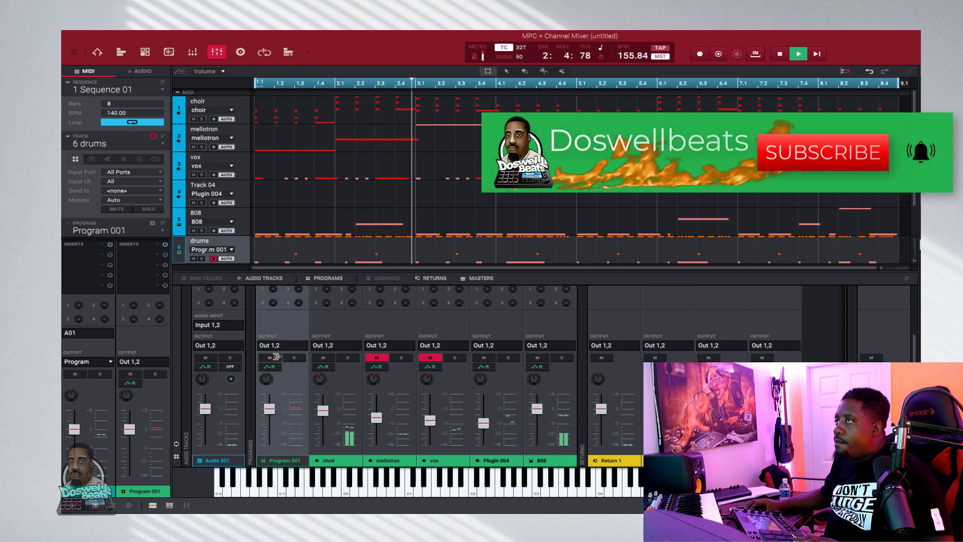
Unmute the mellotron channel and toggle the vox channel's mute to compare the mix with and without it.
click(377, 358)
click(430, 357)
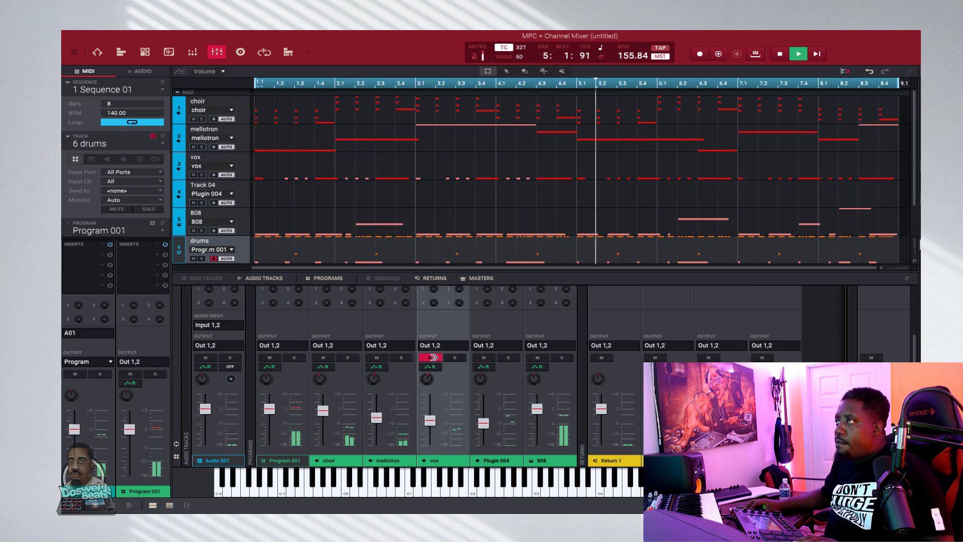
click(430, 357)
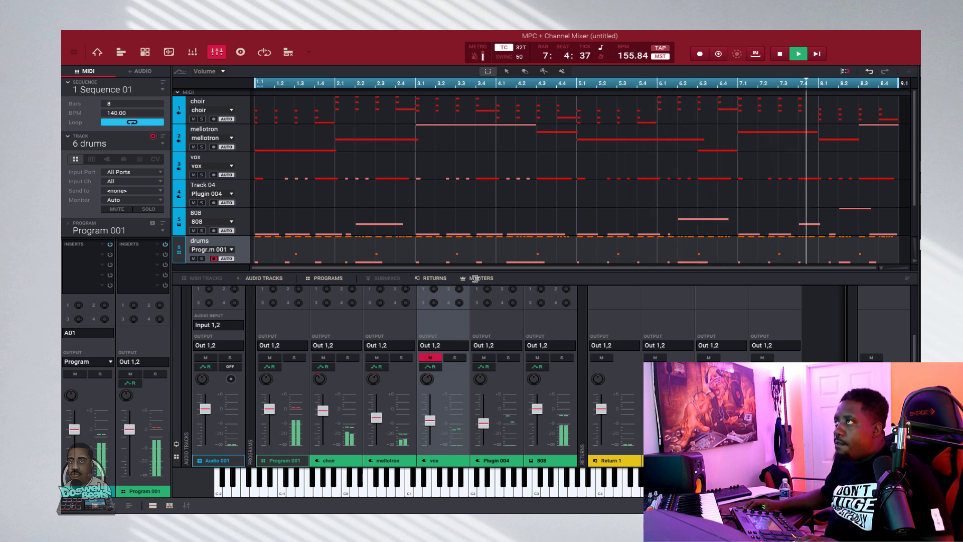
Reduce the resonance of the low cut band in the vox channel's FabFilter Pro-Q 3.
scroll(468, 310, up, 2)
drag(449, 326, 445, 303)
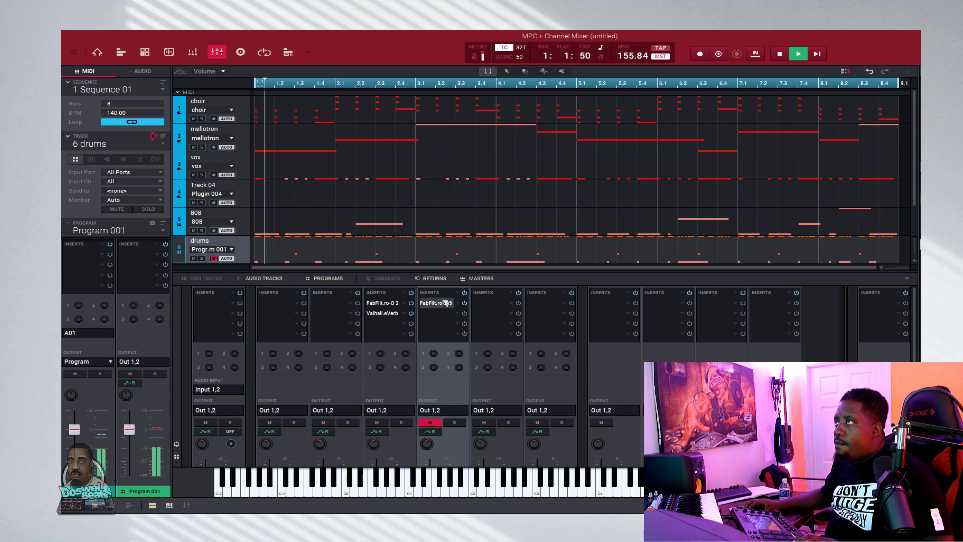
double_click(445, 303)
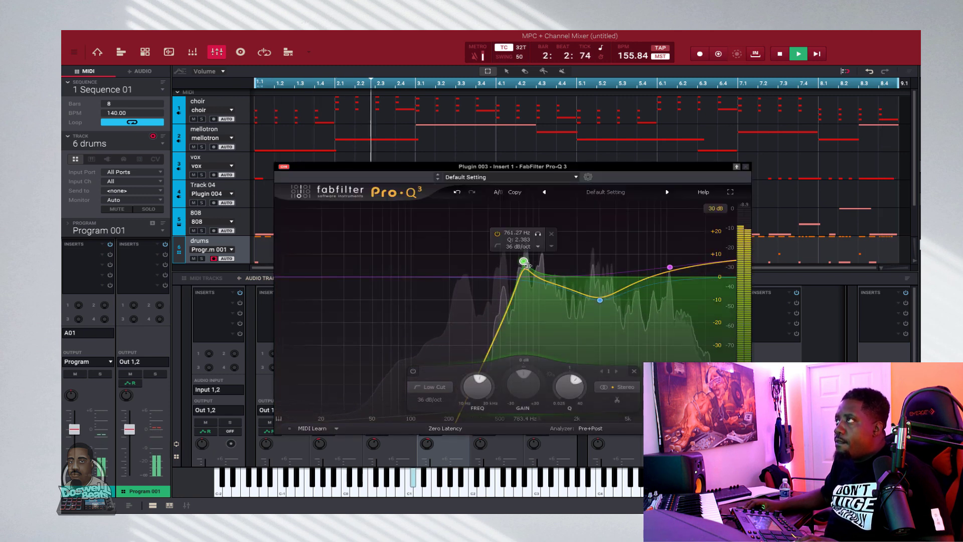
drag(525, 271, 527, 279)
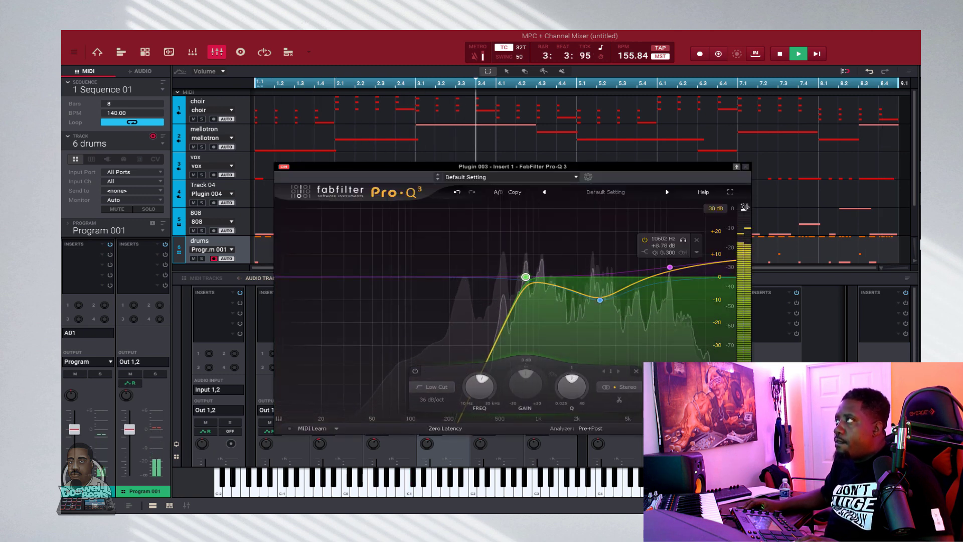
Close the vox channel's equalizer and lower the vox channel's level slightly in the mixer.
click(746, 169)
click(435, 424)
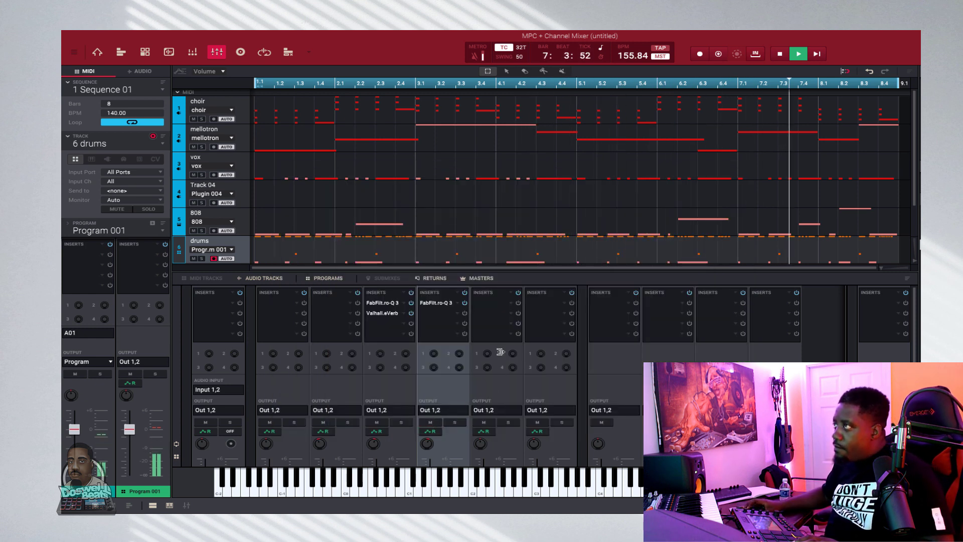
scroll(500, 351, down, 3)
mouse_move(434, 417)
drag(434, 417, 434, 419)
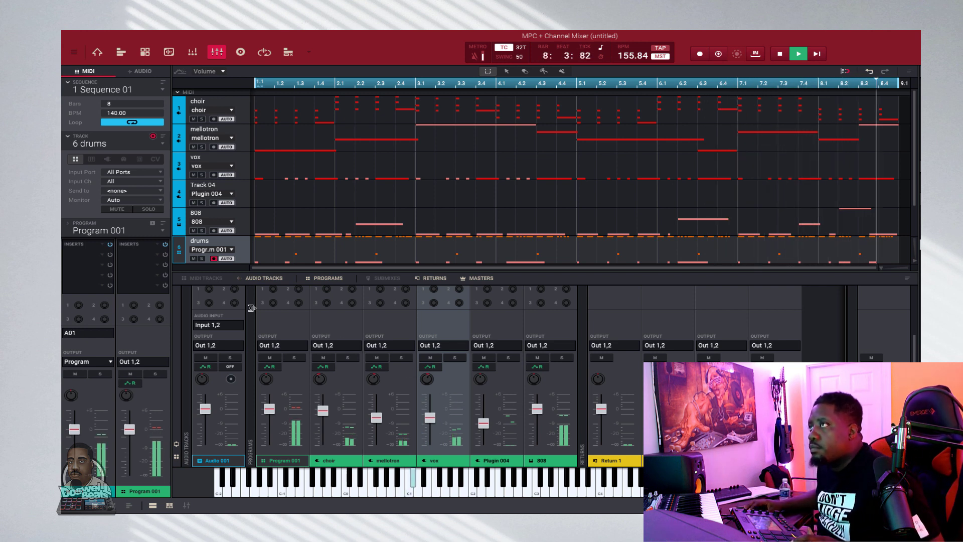
Mute the Program 001 drum channel and the 808 channel to listen to the melodic parts alone.
click(269, 357)
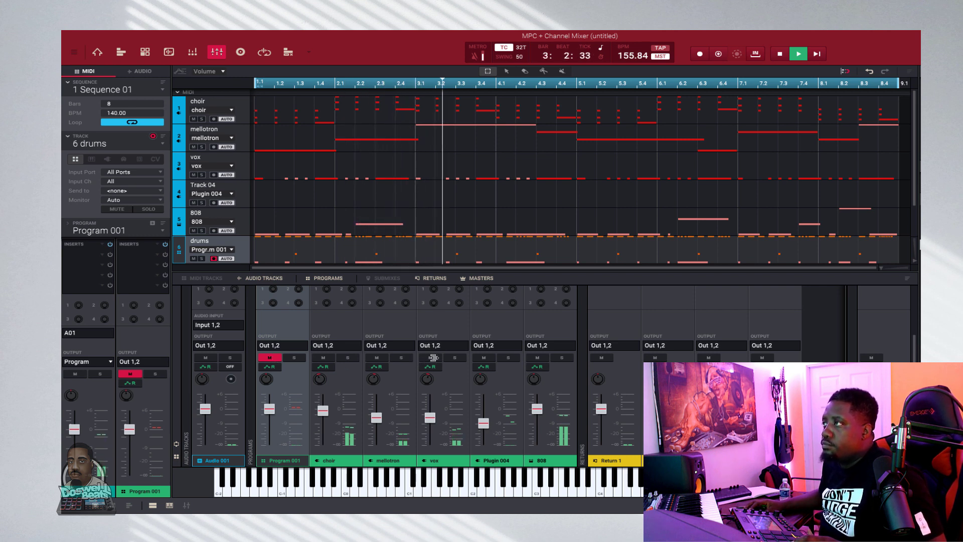
click(534, 356)
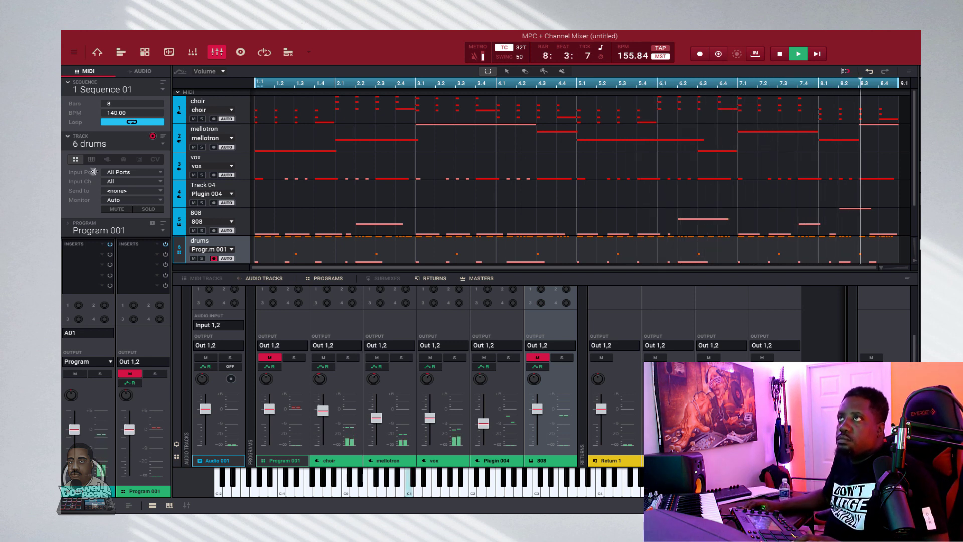
Rename the drum track's program from Program 001 to drums.
double_click(100, 230)
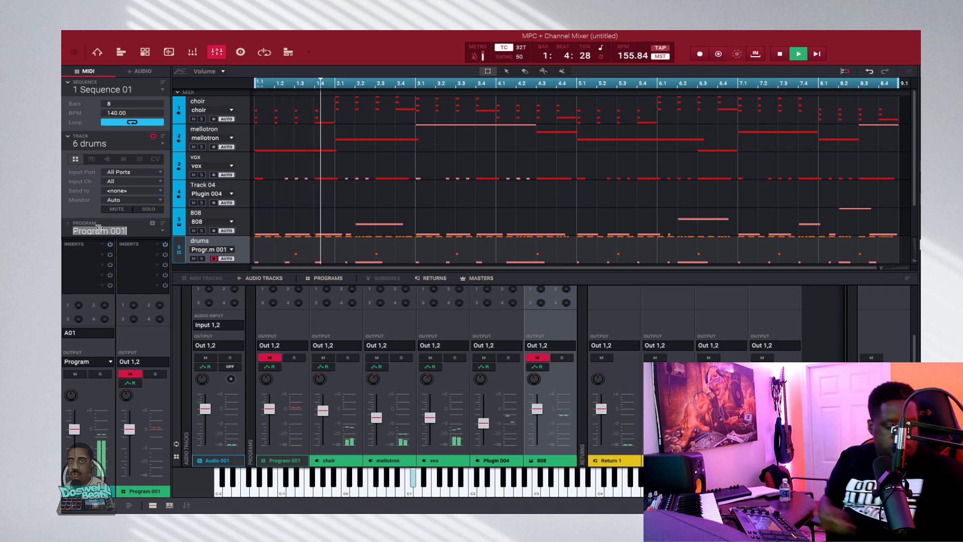
text(drums)
key(Return)
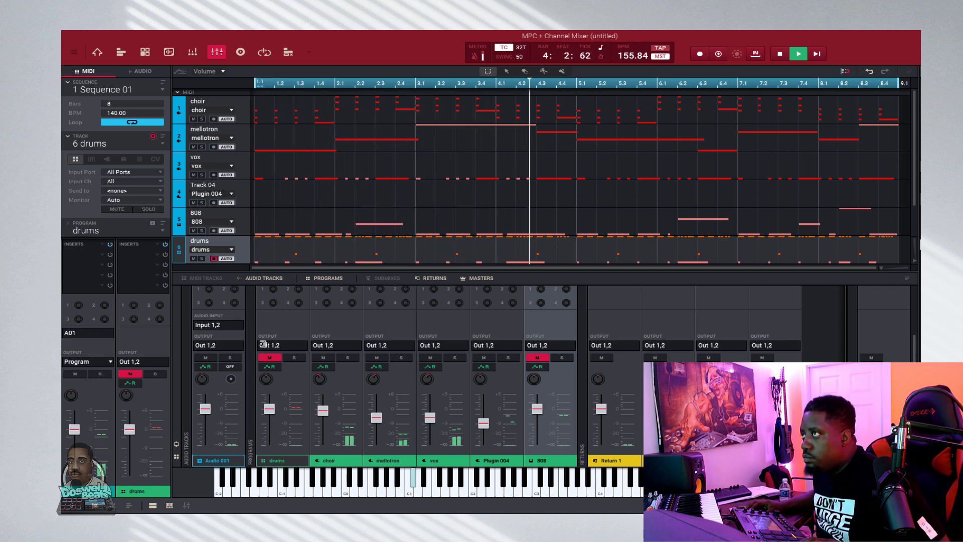
Unmute and mute the drums channel to compare, and raise the vox channel's level slightly.
click(269, 357)
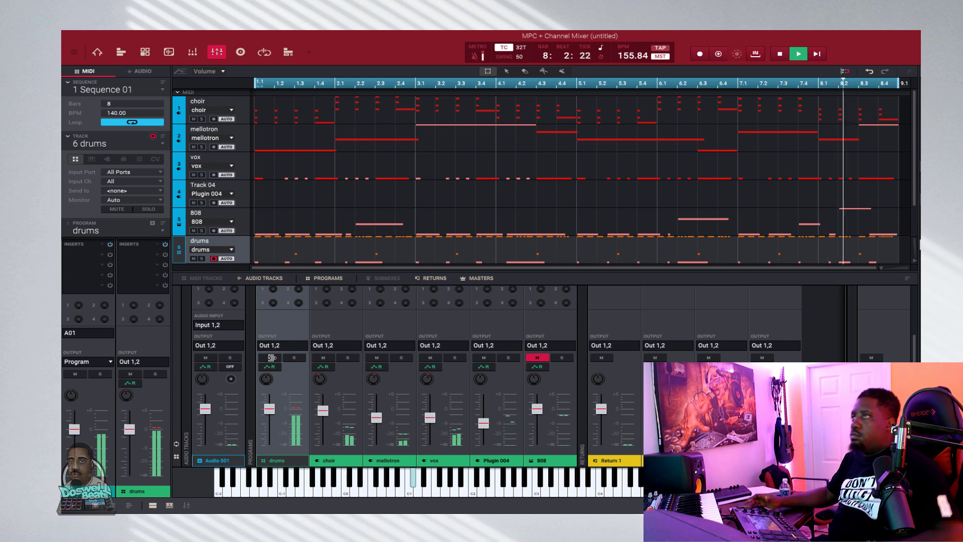
click(271, 357)
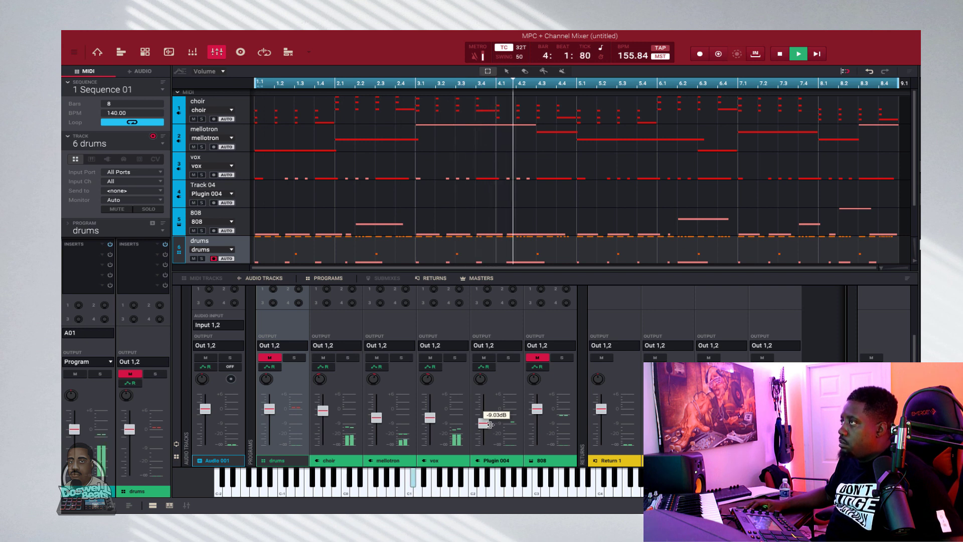
drag(436, 419, 436, 417)
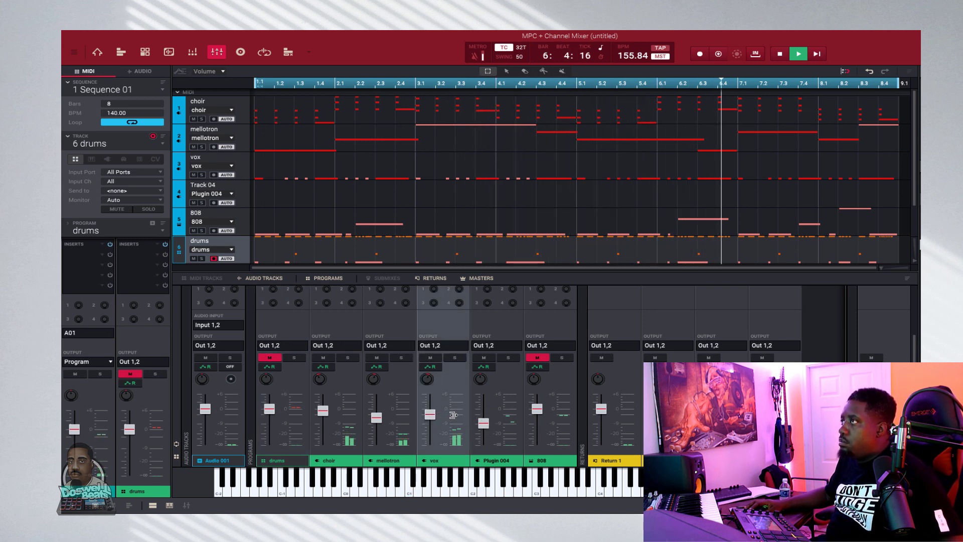
Enlarge the mixer to show the inserts together with the faders, and unmute the drums and 808 channels.
drag(486, 274, 475, 205)
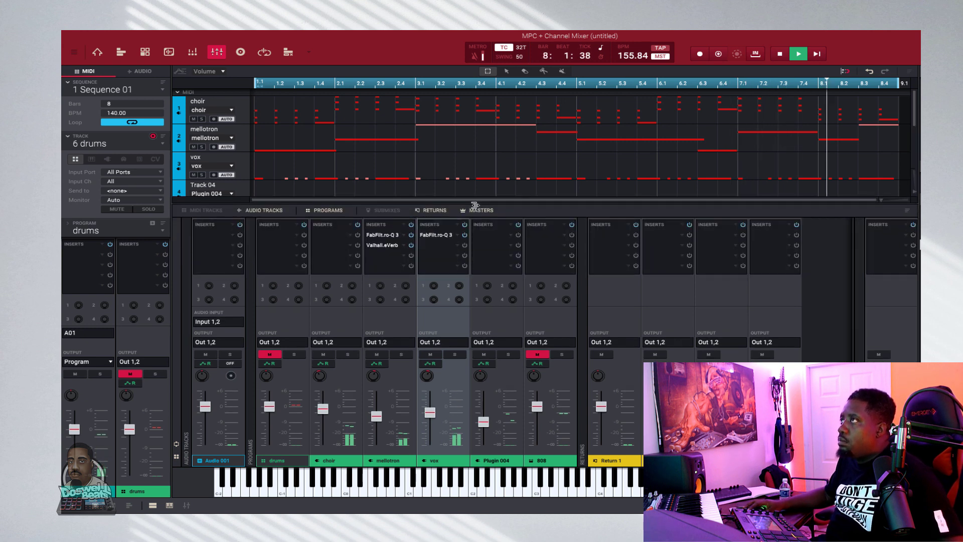
click(269, 355)
click(546, 355)
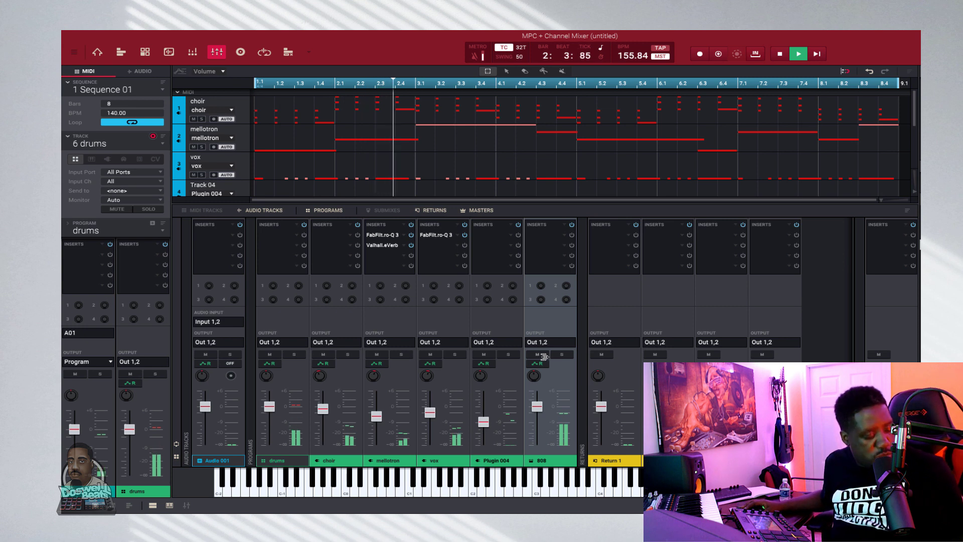
Restore the muted drums channel and mute the vox channel to hear the mix without it.
click(303, 327)
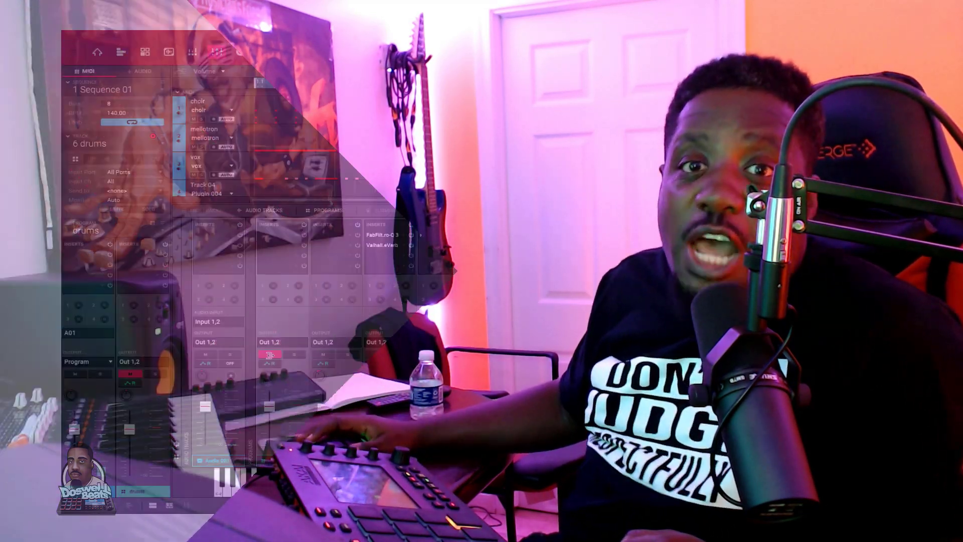
click(270, 355)
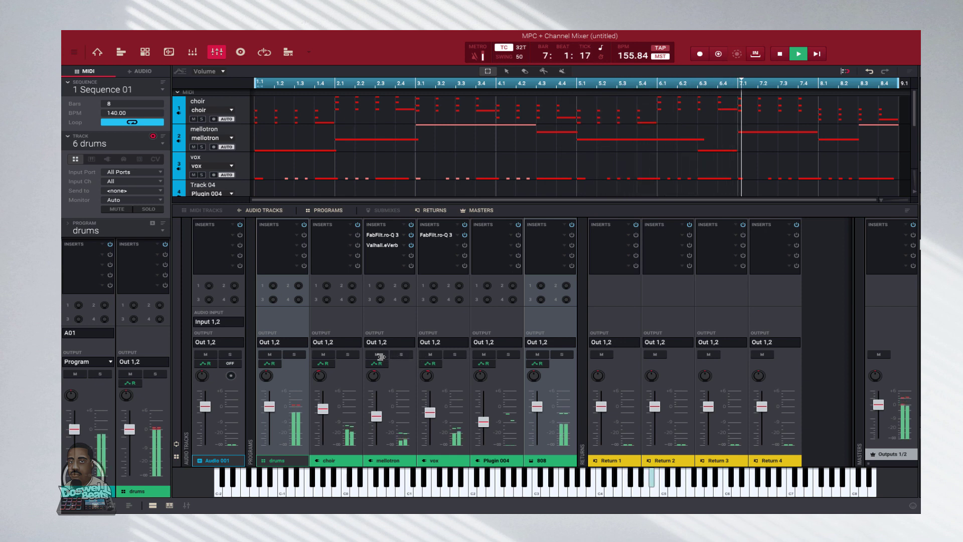
click(434, 354)
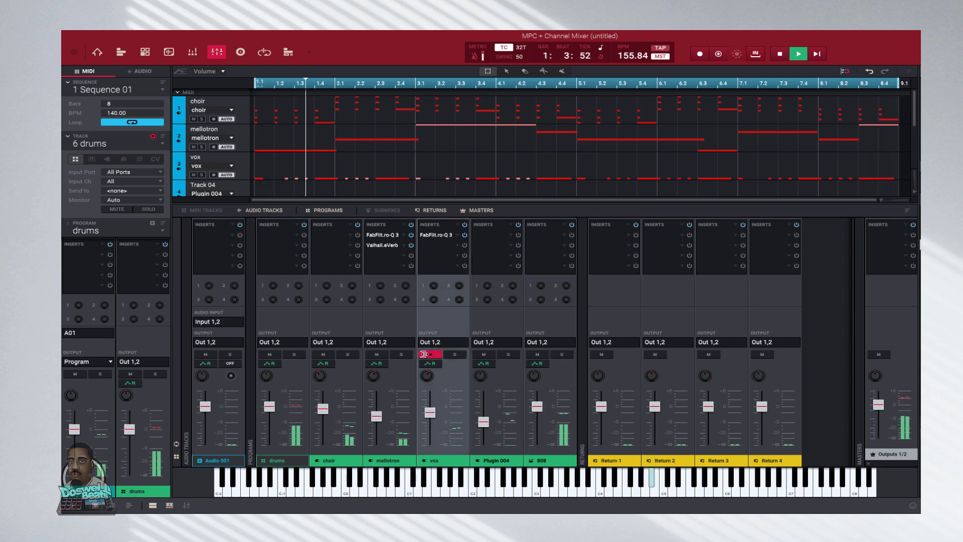